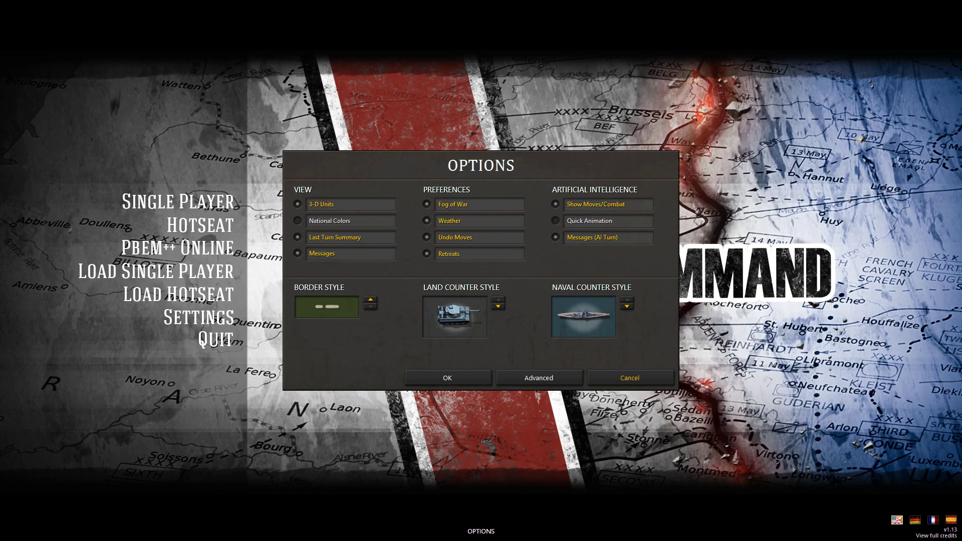
Step: Check the counters forum thread, then cycle land counter styles, including the baseless tank counter
{"action": "key", "text": "alt+Tab"}
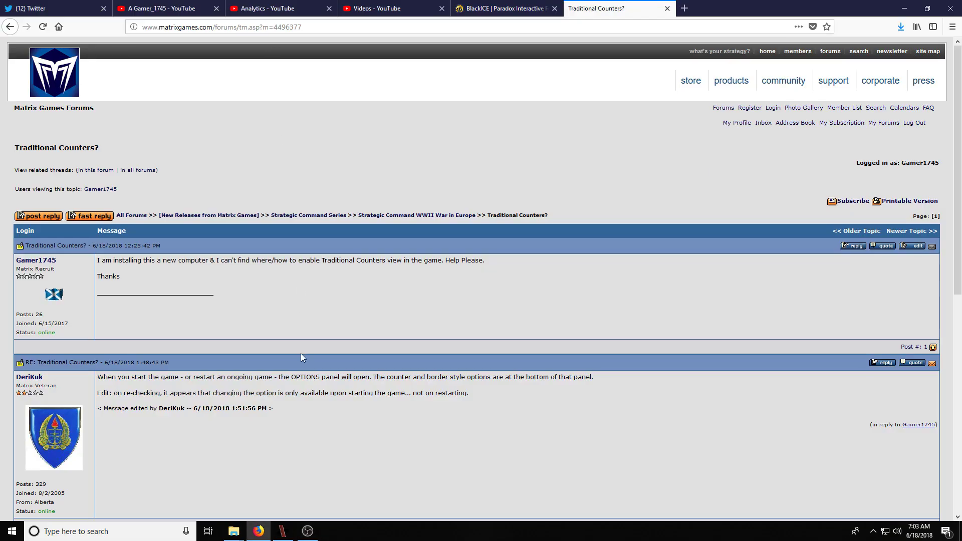
{"action": "left_click", "coordinate": [283, 532]}
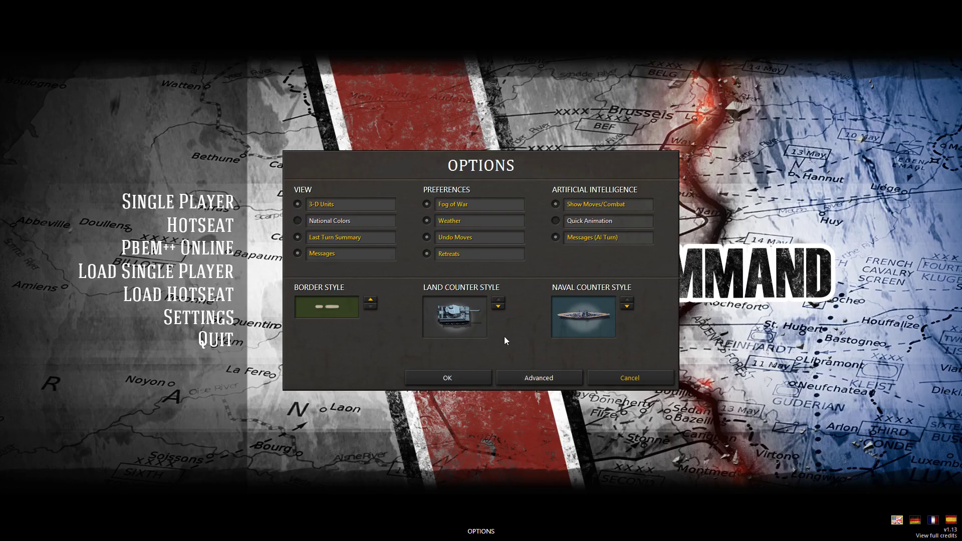
{"action": "left_click", "coordinate": [500, 307]}
{"action": "left_click", "coordinate": [498, 306]}
{"action": "left_click", "coordinate": [497, 303]}
{"action": "left_click", "coordinate": [500, 307]}
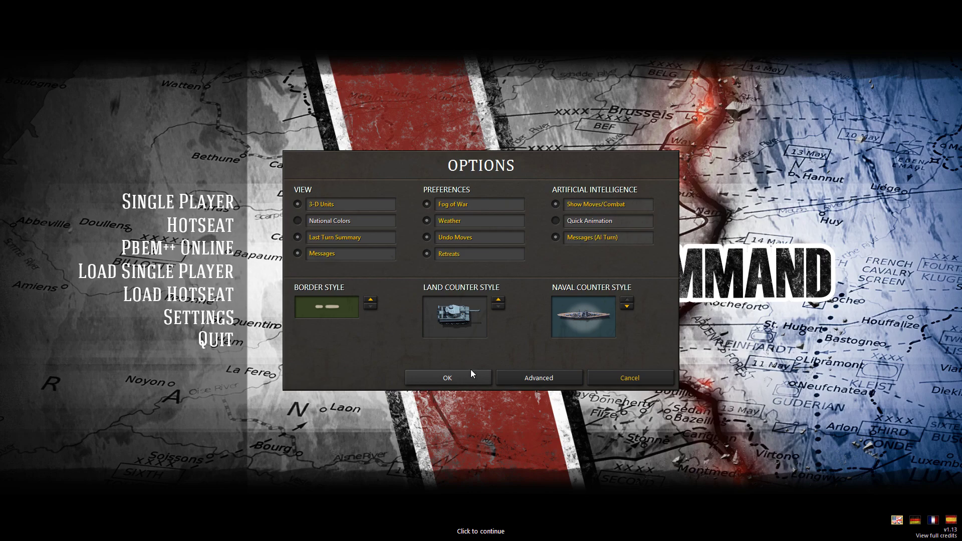
Step: Advance the land counter style one more time to another tank style
{"action": "left_click", "coordinate": [499, 302]}
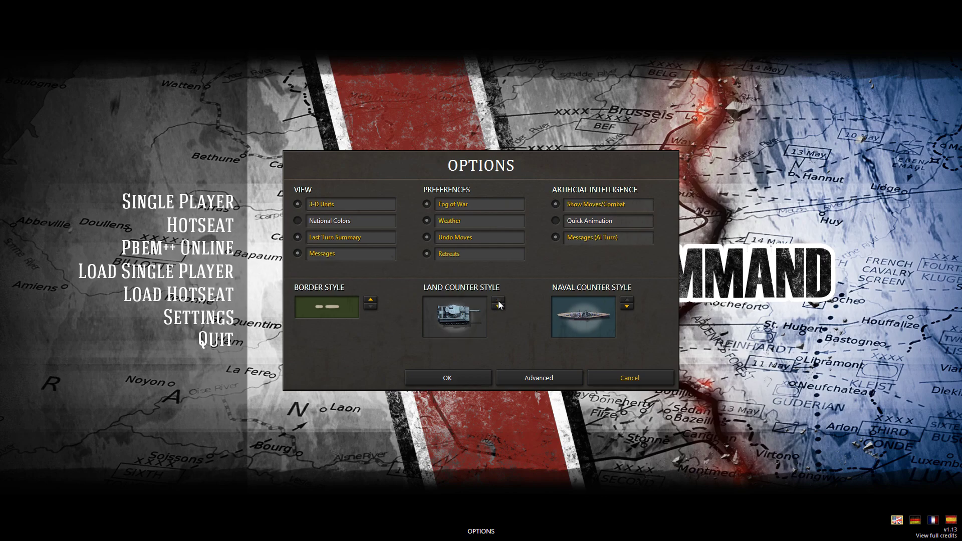